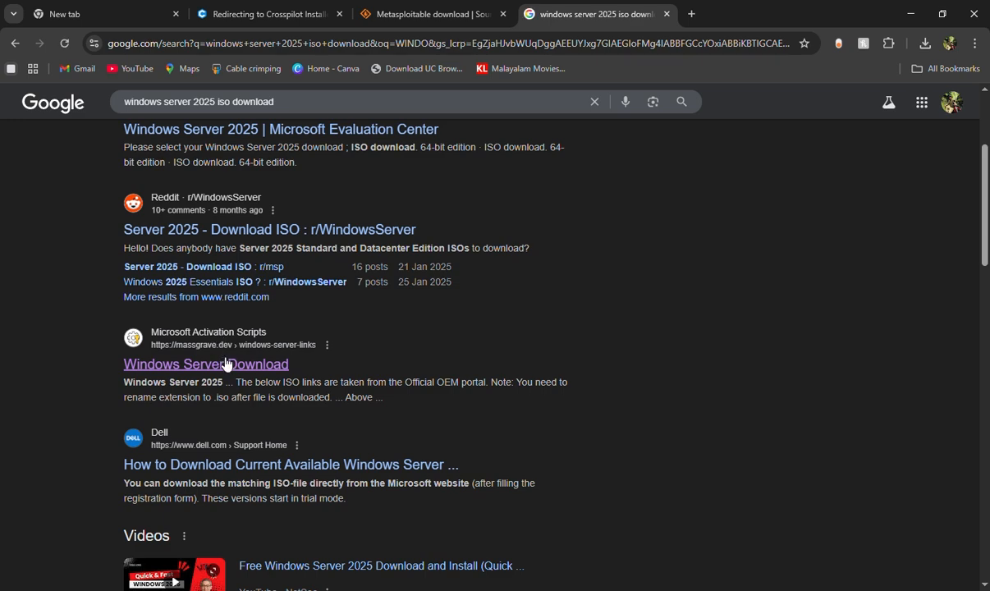
Download the English Windows Server 2025 ISO from MASSGRAVE Drive after passing the Cloudflare check
{"action": "left_click", "coordinate": [222, 364]}
{"action": "scroll", "coordinate": [222, 367], "scroll_direction": "down", "scroll_amount": 2}
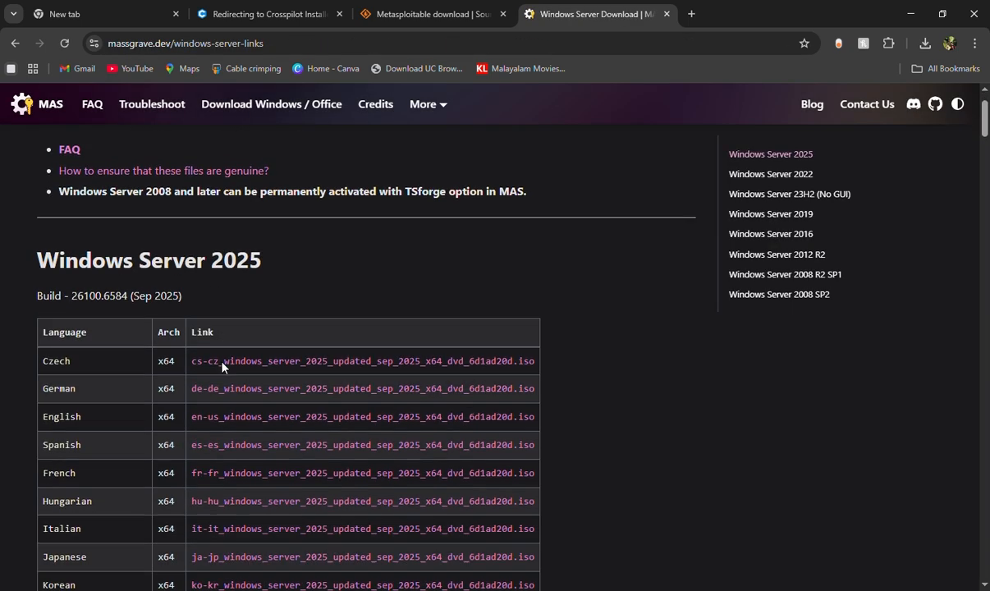
{"action": "left_click", "coordinate": [343, 355]}
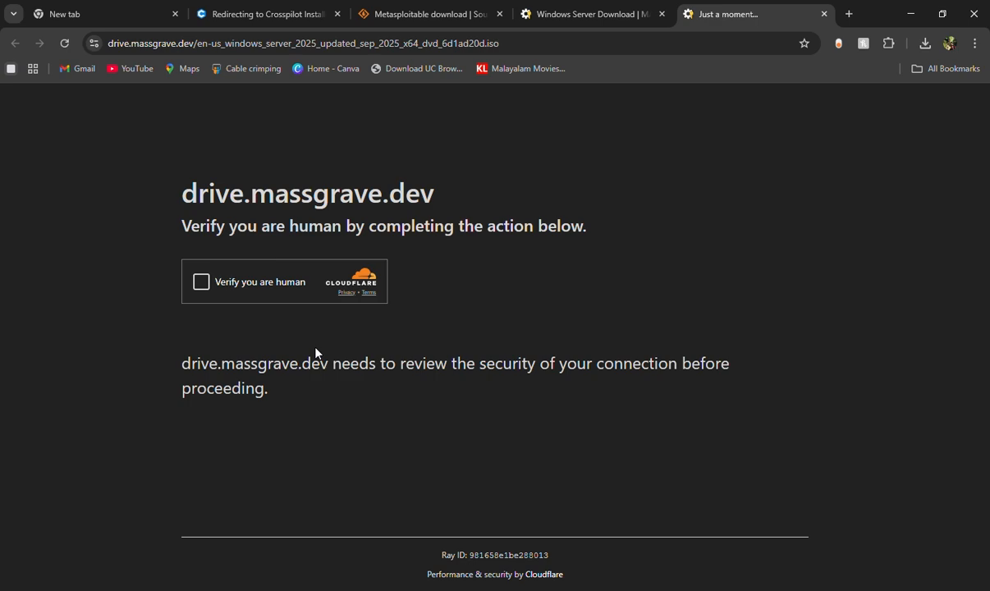
{"action": "left_click", "coordinate": [201, 282]}
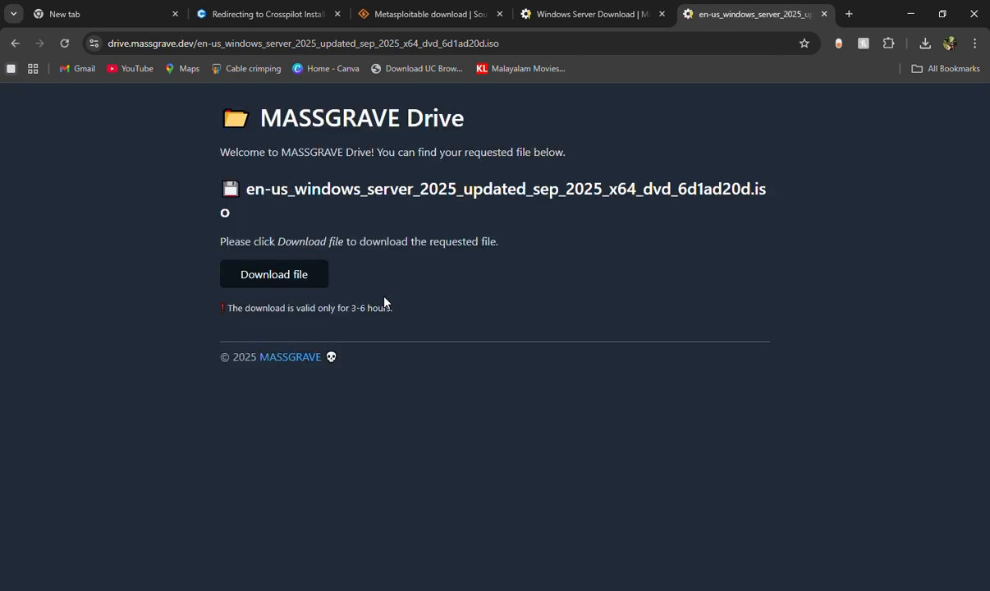
{"action": "left_click", "coordinate": [289, 273]}
Search for 'windows server 2022 iso download' and open Microsoft's Evaluation Center page
{"action": "left_click", "coordinate": [848, 15]}
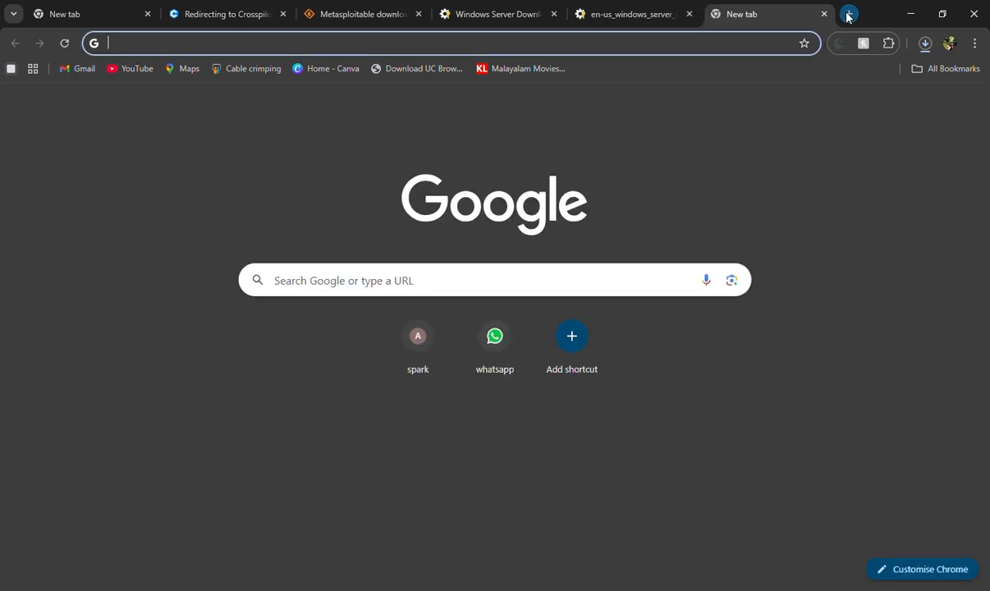
{"action": "type", "text": "WON"}
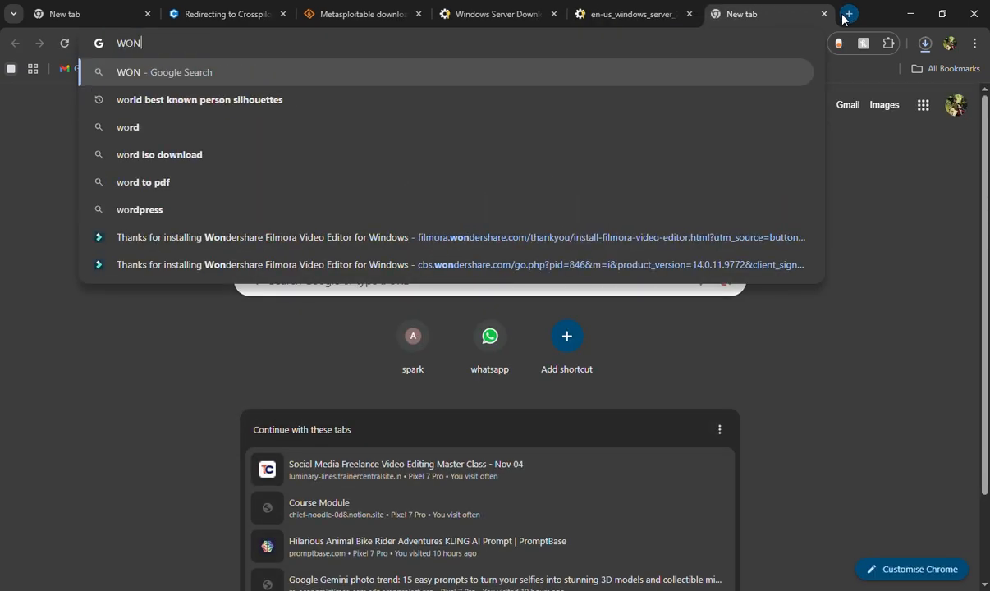
{"action": "type", "text": "DOWS "}
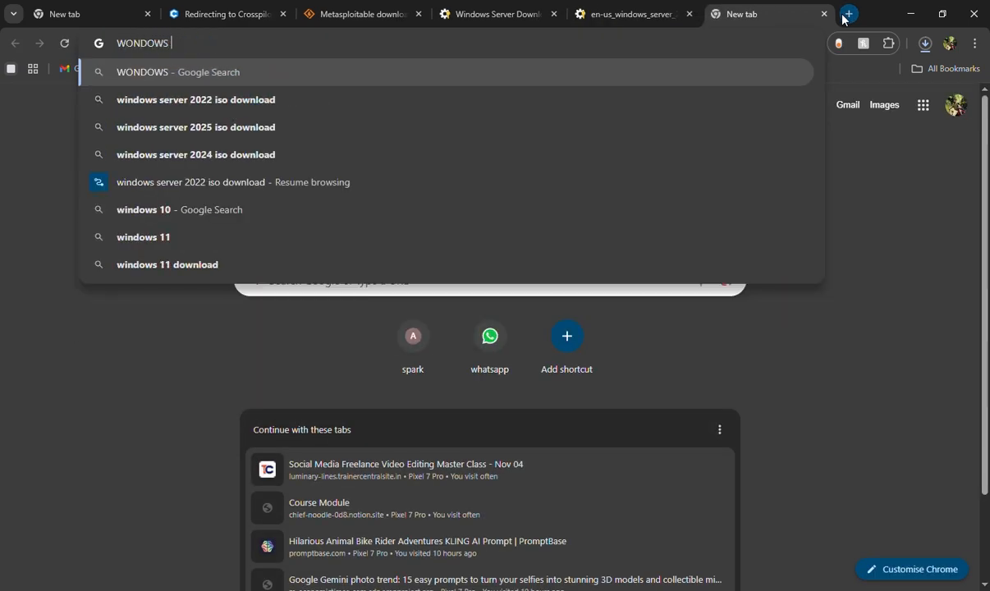
{"action": "type", "text": "SER"}
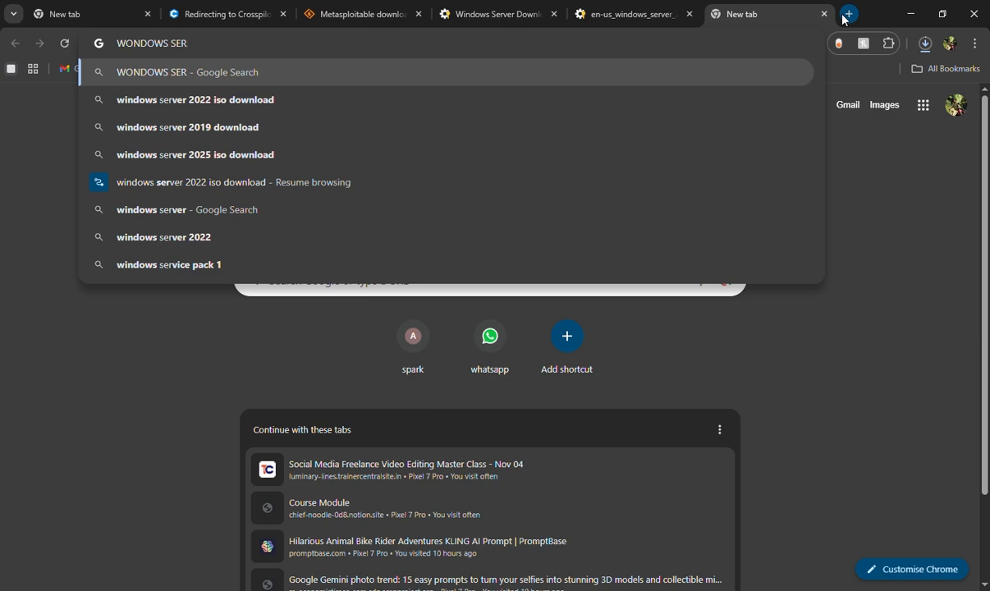
{"action": "left_click", "coordinate": [279, 100]}
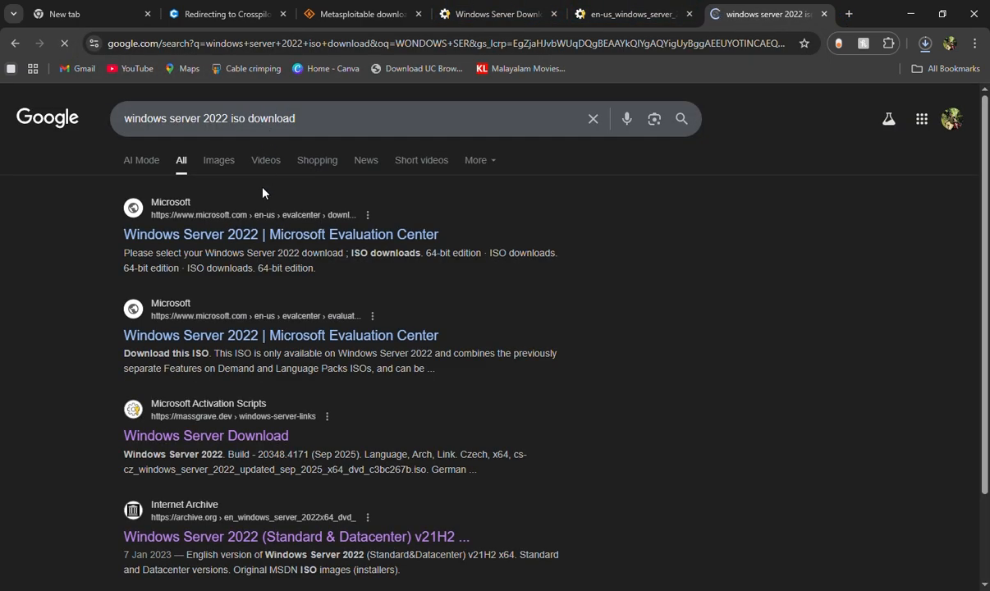
{"action": "left_click", "coordinate": [268, 237]}
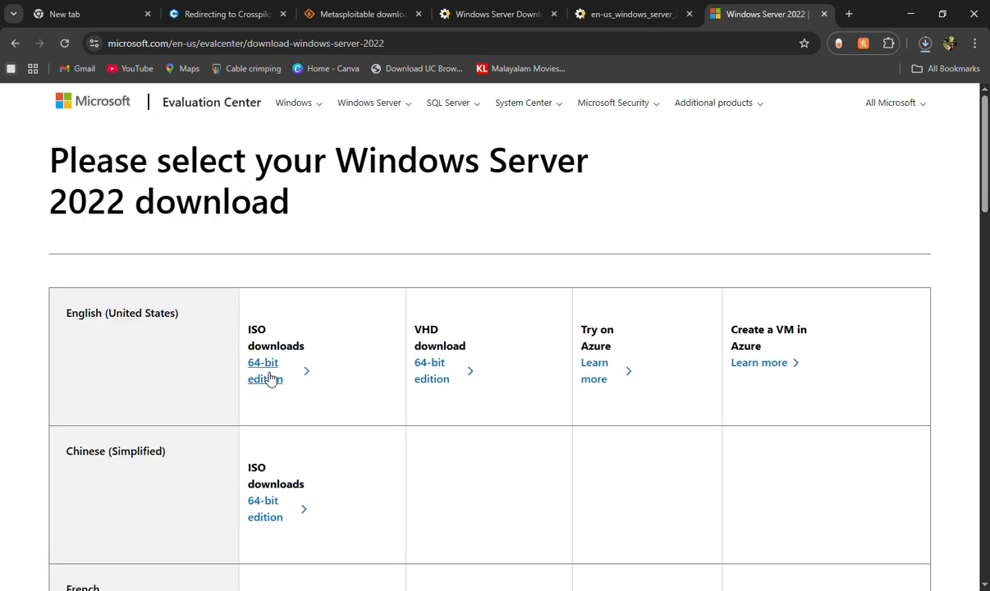
Download the 64-bit VHD and ISO editions and check the download list
{"action": "left_click", "coordinate": [439, 378]}
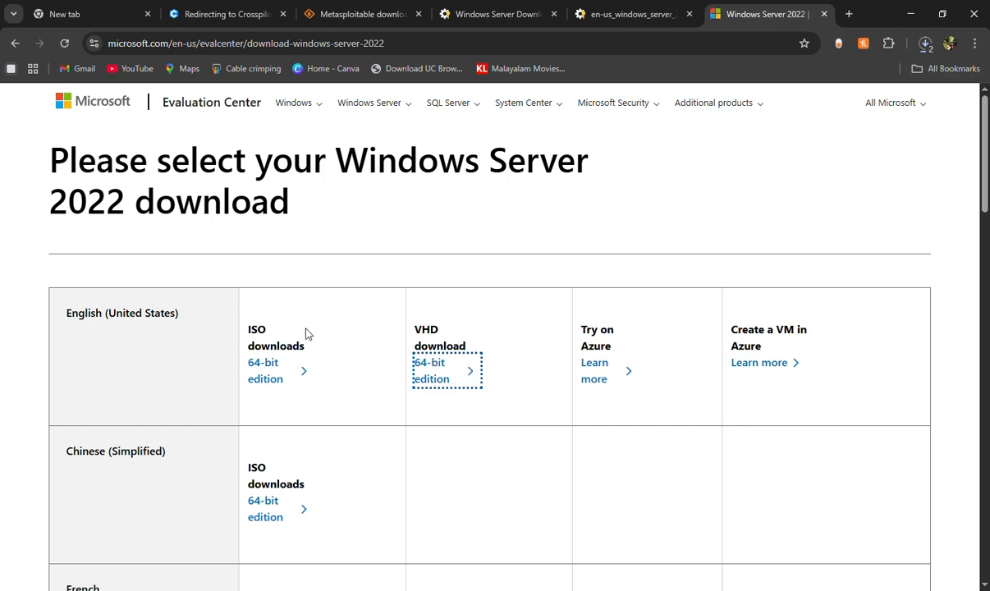
{"action": "left_click", "coordinate": [277, 367]}
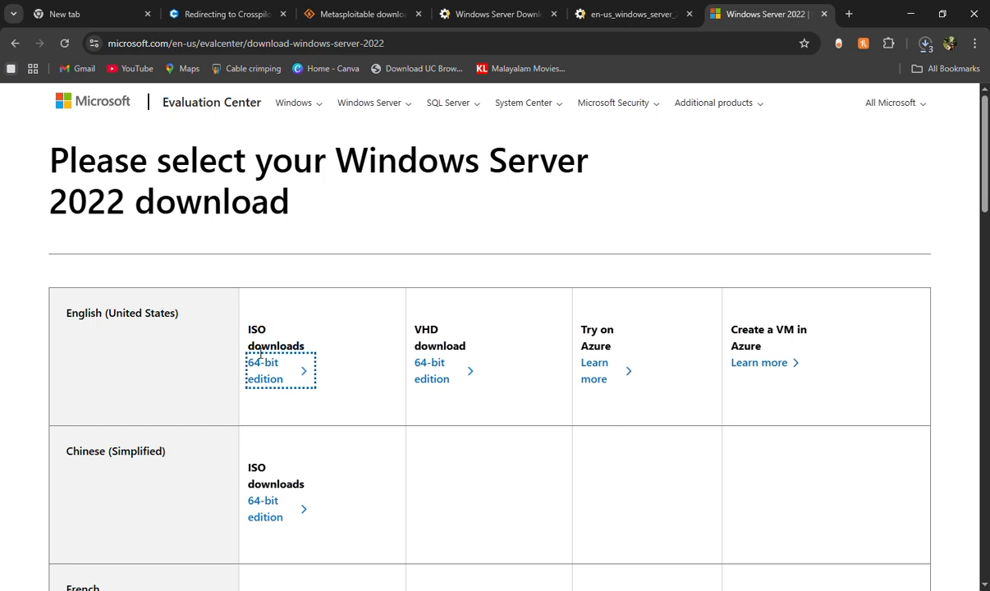
{"action": "left_click", "coordinate": [927, 46]}
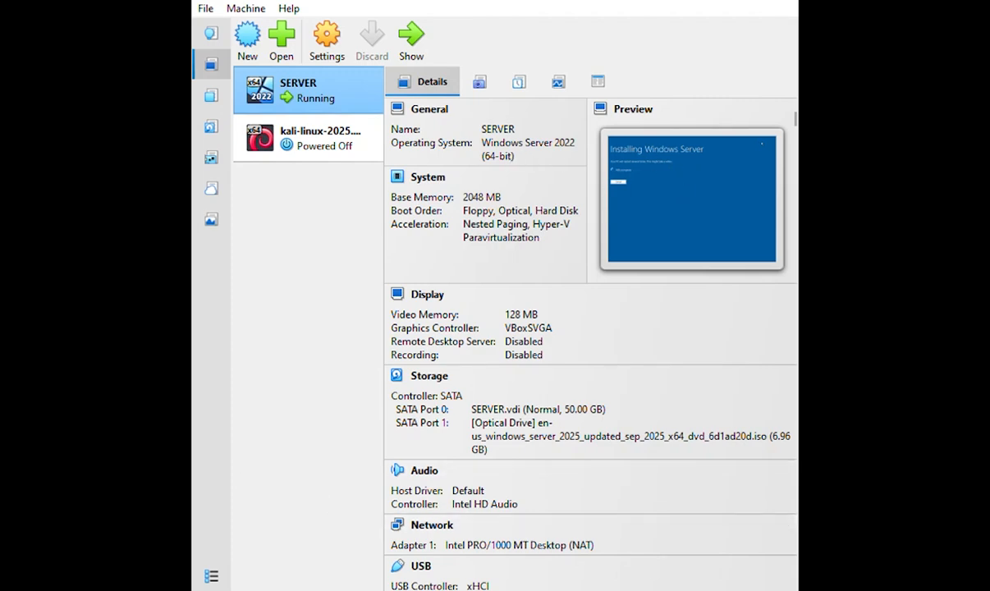
Show the running SERVER VM's window at the Windows Server Setup language screen
{"action": "left_click", "coordinate": [251, 42]}
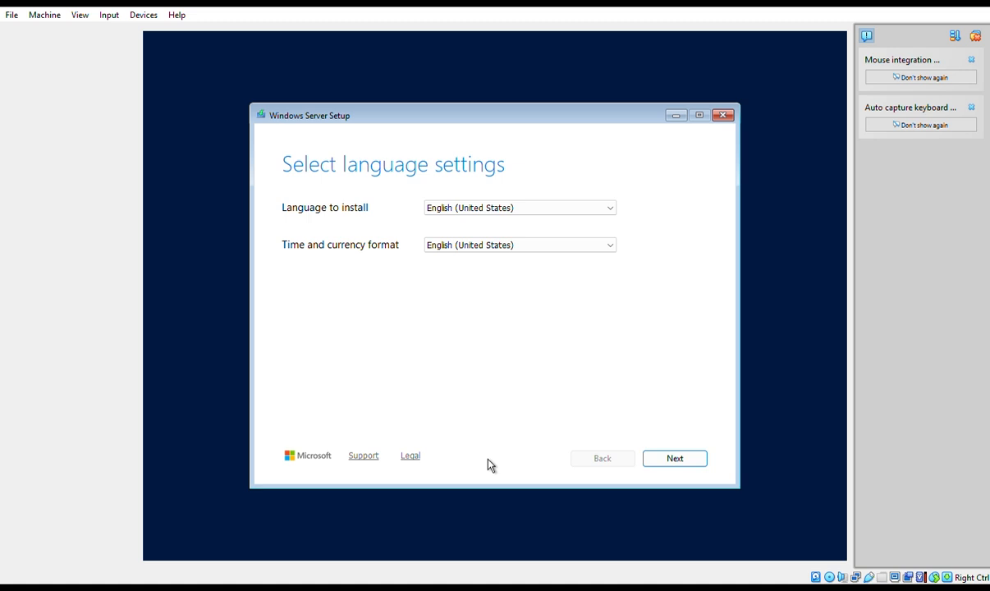
Keep the English (United States) language and US keyboard, and agree that everything will be deleted
{"action": "left_click", "coordinate": [691, 462]}
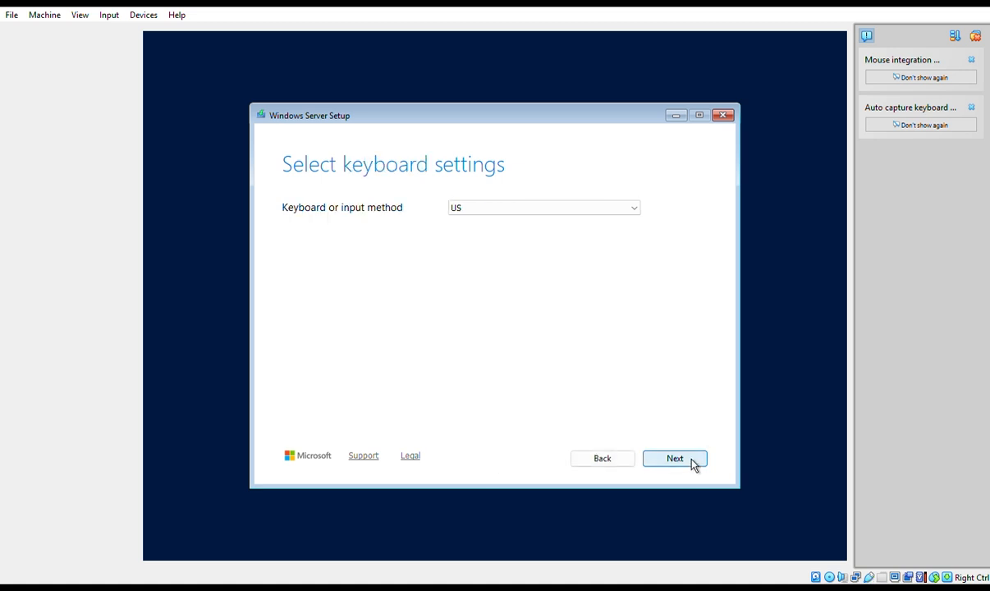
{"action": "left_click", "coordinate": [694, 463]}
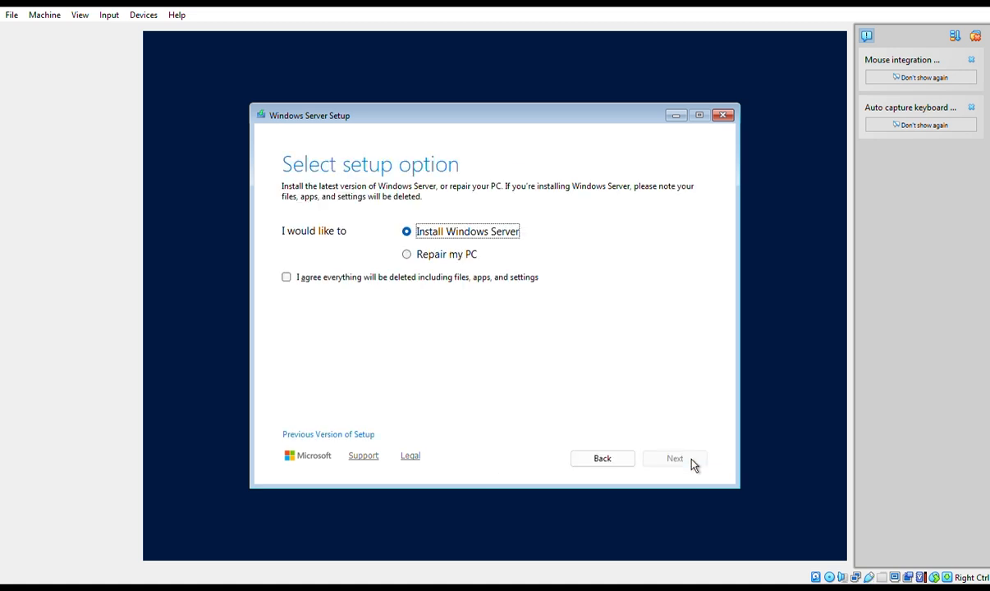
{"action": "left_click", "coordinate": [285, 278]}
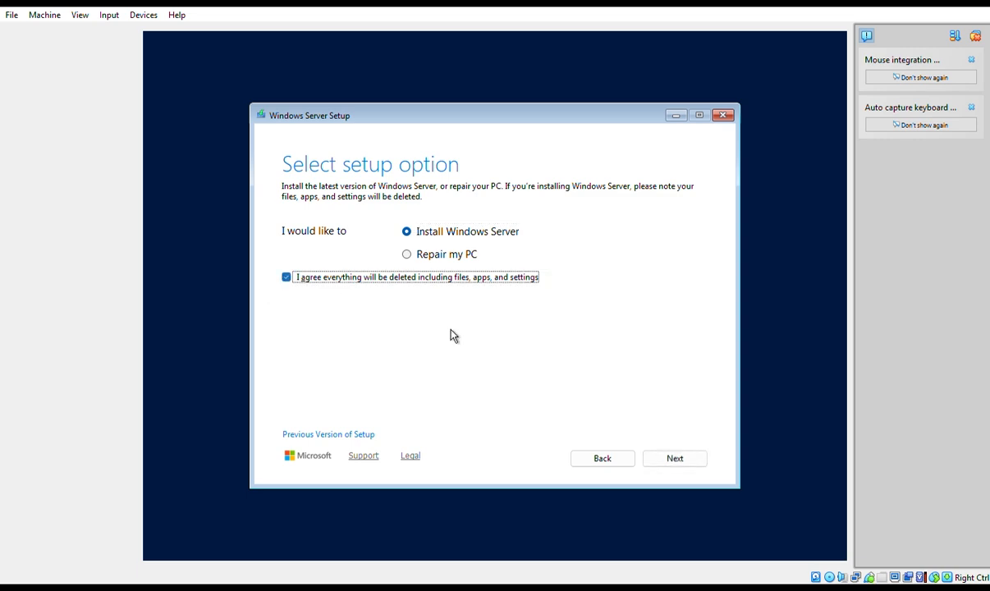
{"action": "left_click", "coordinate": [690, 460]}
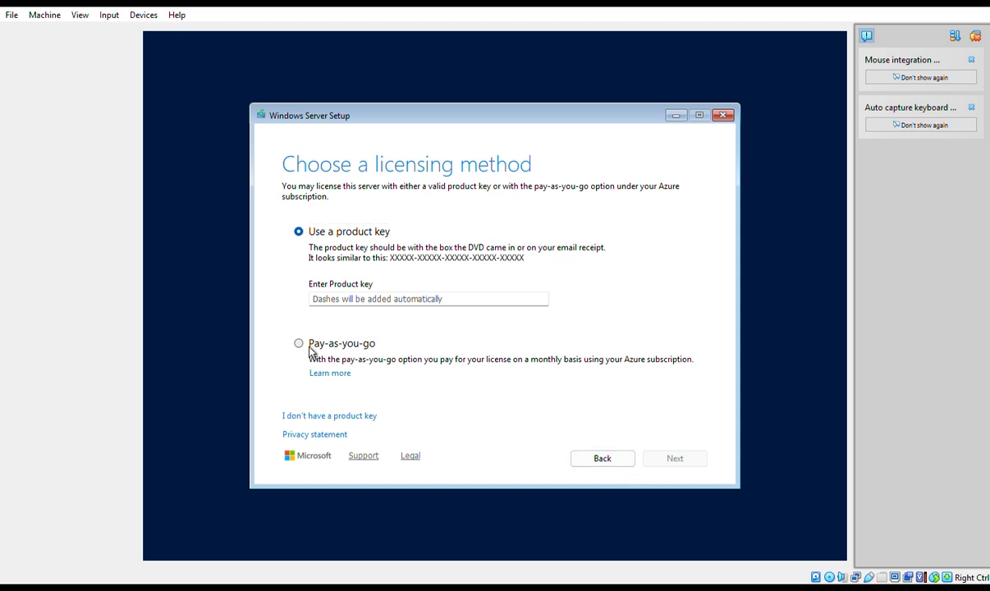
Choose pay-as-you-go licensing and Standard (Desktop Experience), then accept the license terms
{"action": "left_click", "coordinate": [312, 350]}
{"action": "left_click", "coordinate": [678, 459]}
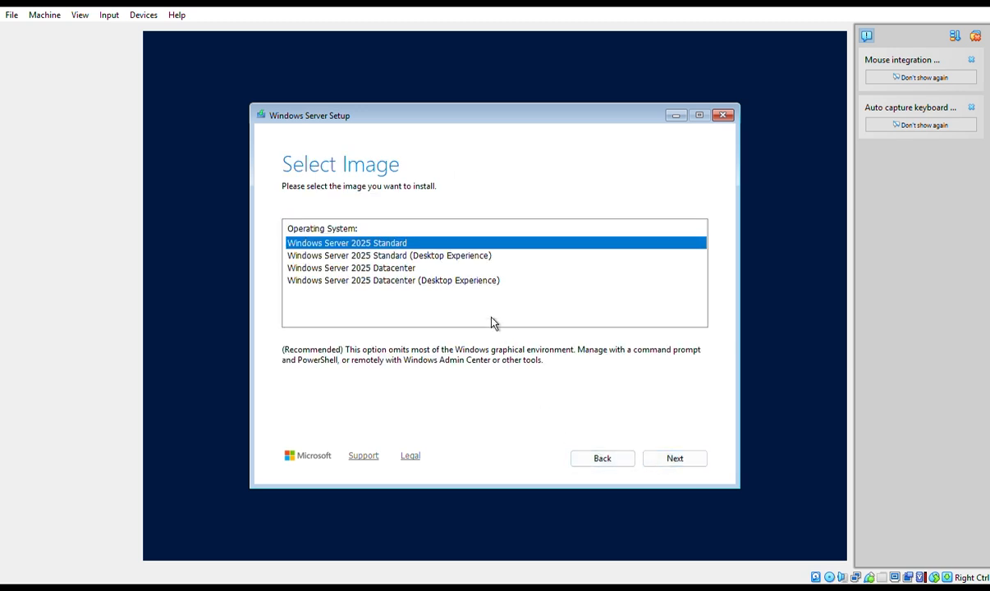
{"action": "left_click", "coordinate": [456, 258]}
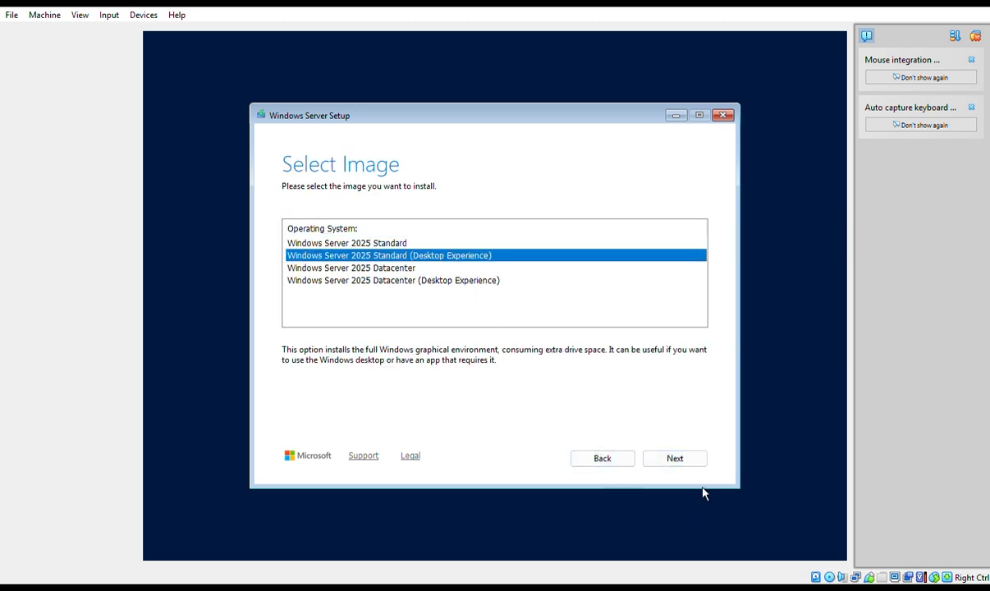
{"action": "left_click", "coordinate": [694, 464]}
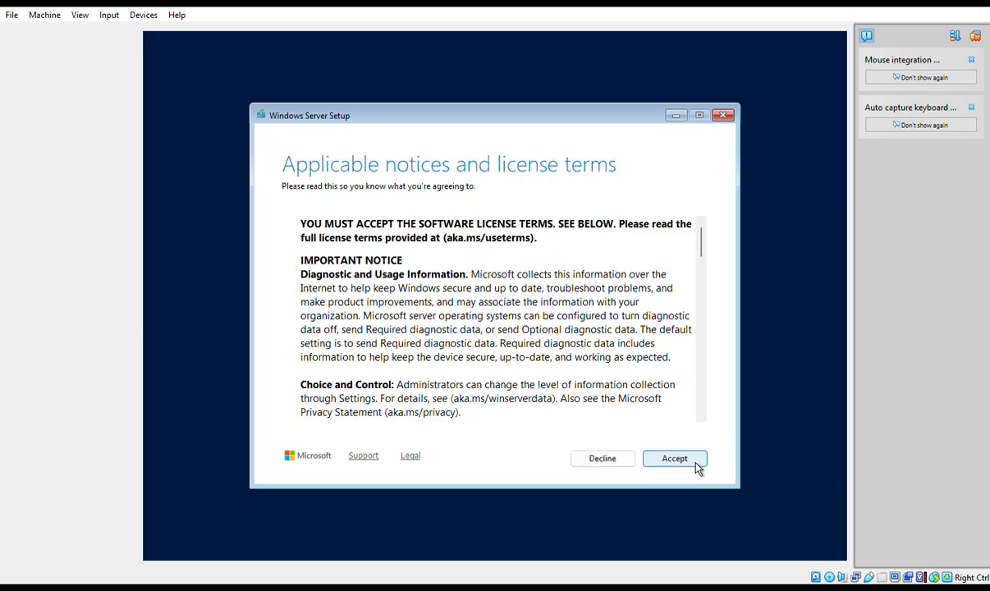
{"action": "left_click", "coordinate": [697, 467]}
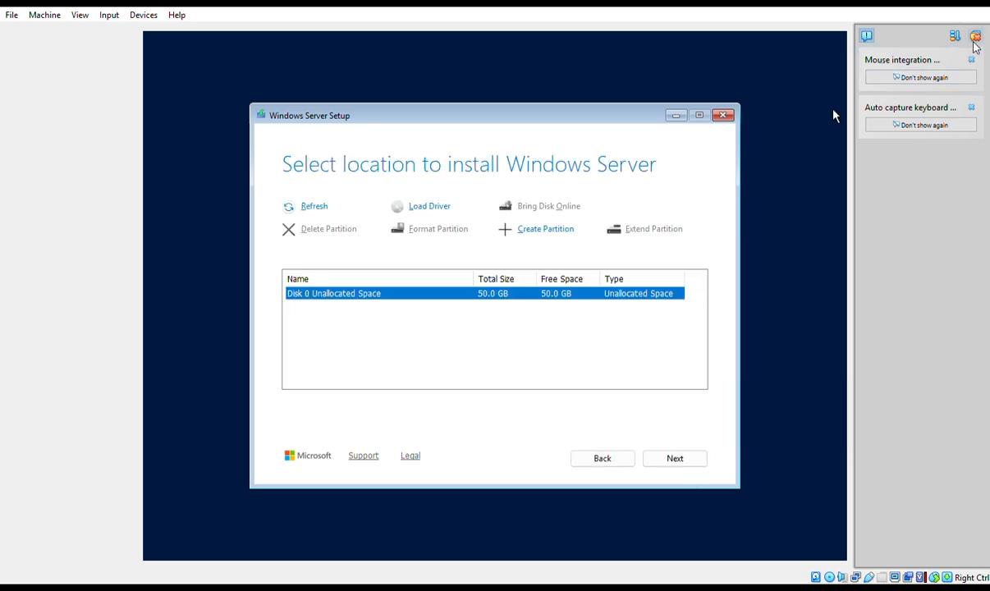
Dismiss notifications and install onto Disk 0's 50 GB unallocated space
{"action": "left_click", "coordinate": [974, 37]}
{"action": "left_click", "coordinate": [673, 459]}
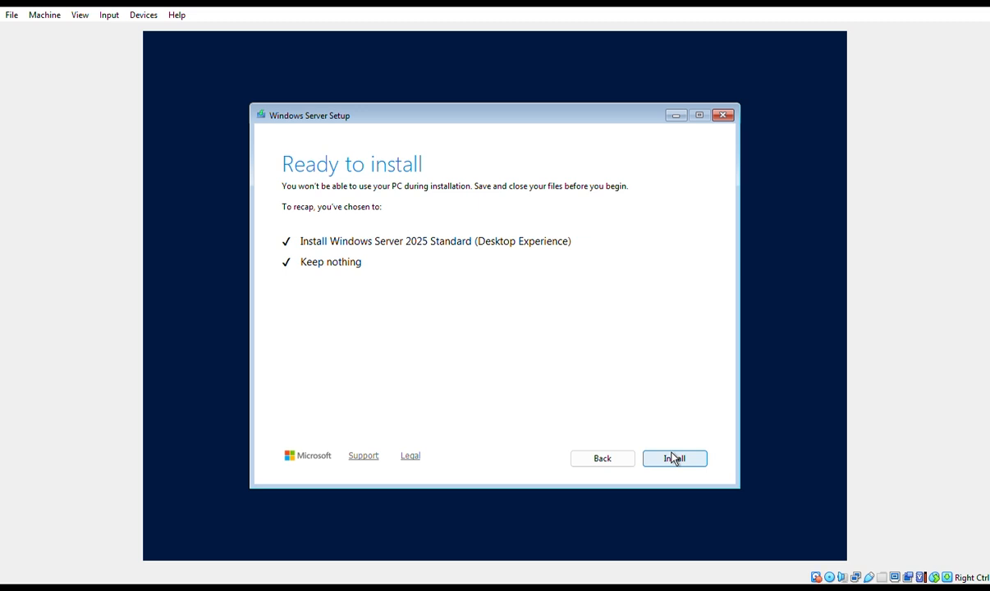
{"action": "left_click", "coordinate": [673, 458]}
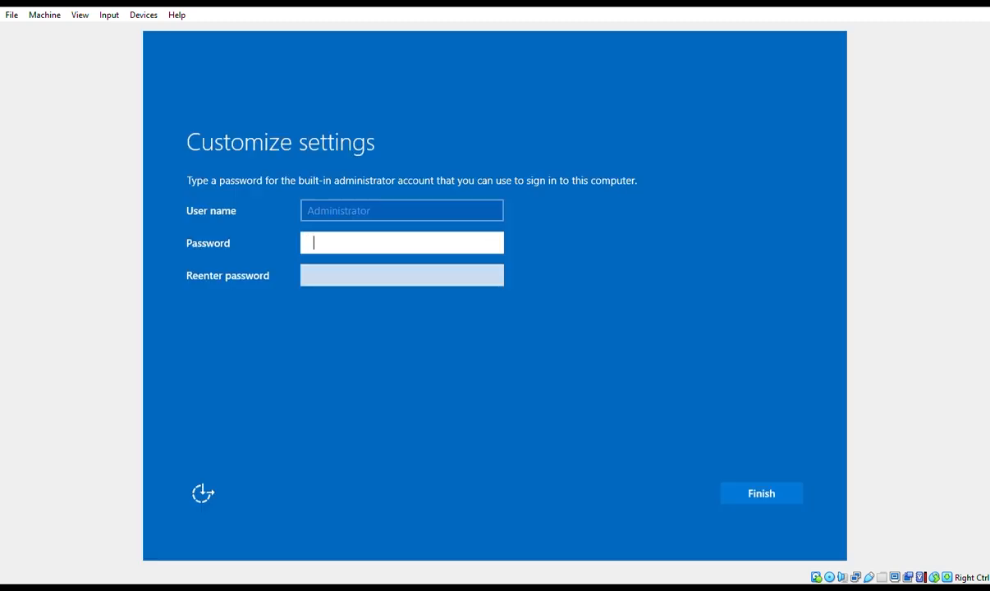
Enter the Administrator password in both password fields and finish setup
{"action": "type", "text": "P@ssw0rd12345"}
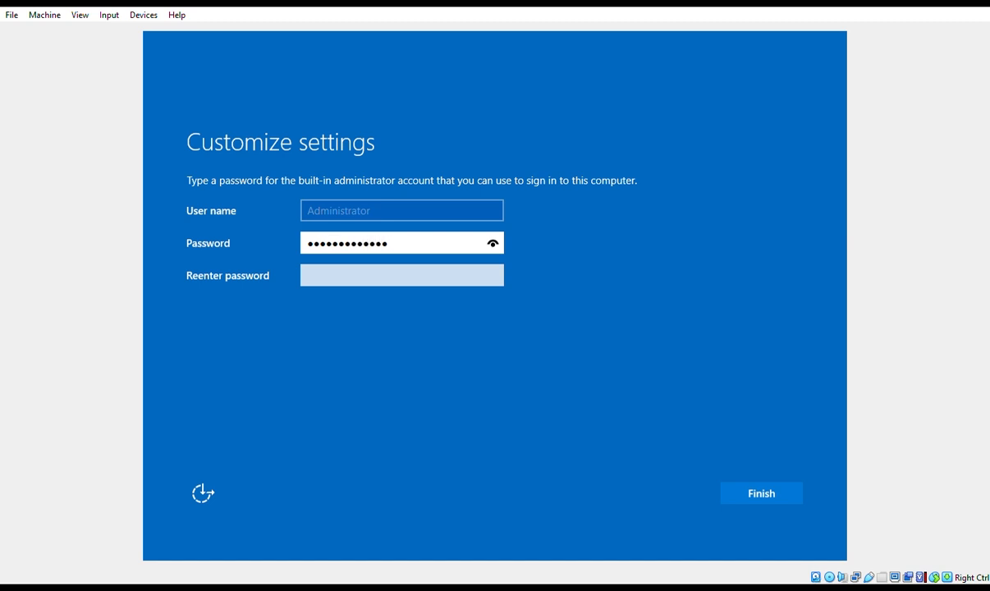
{"action": "key", "text": "Tab"}
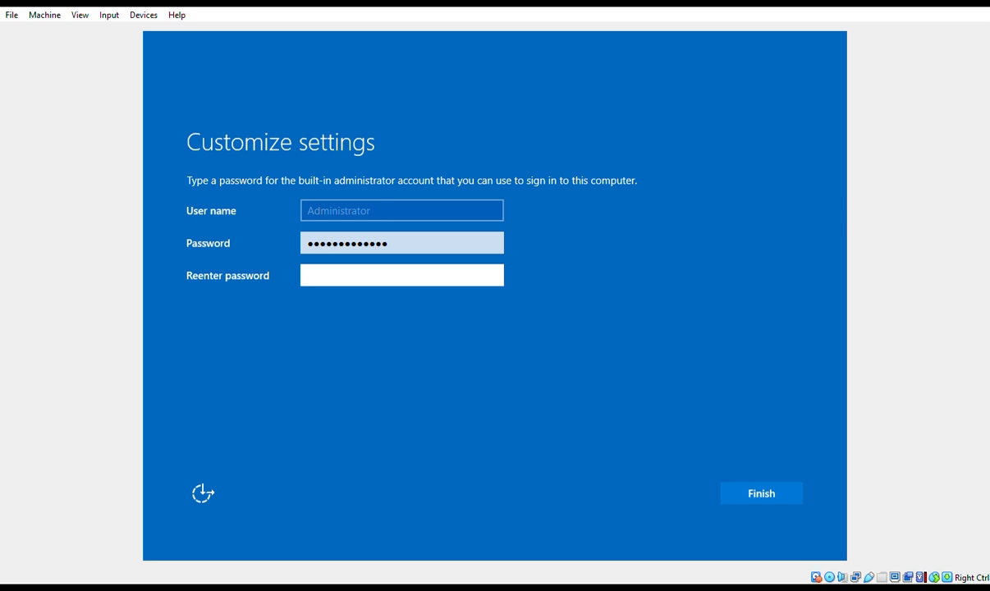
{"action": "type", "text": "*******"}
{"action": "left_click", "coordinate": [440, 242]}
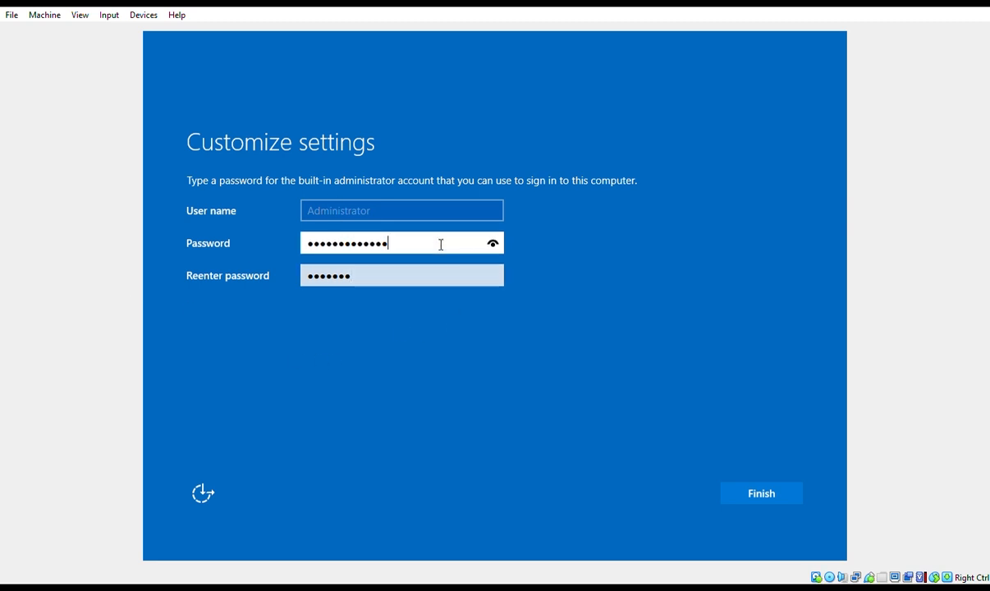
{"action": "key", "text": "ctrl+a"}
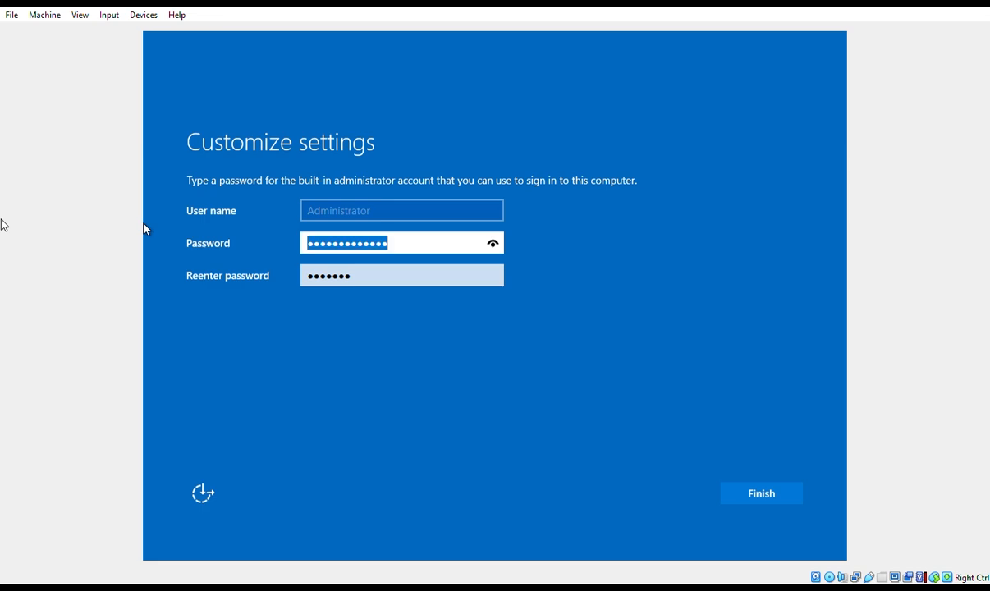
{"action": "key", "text": "BackSpace"}
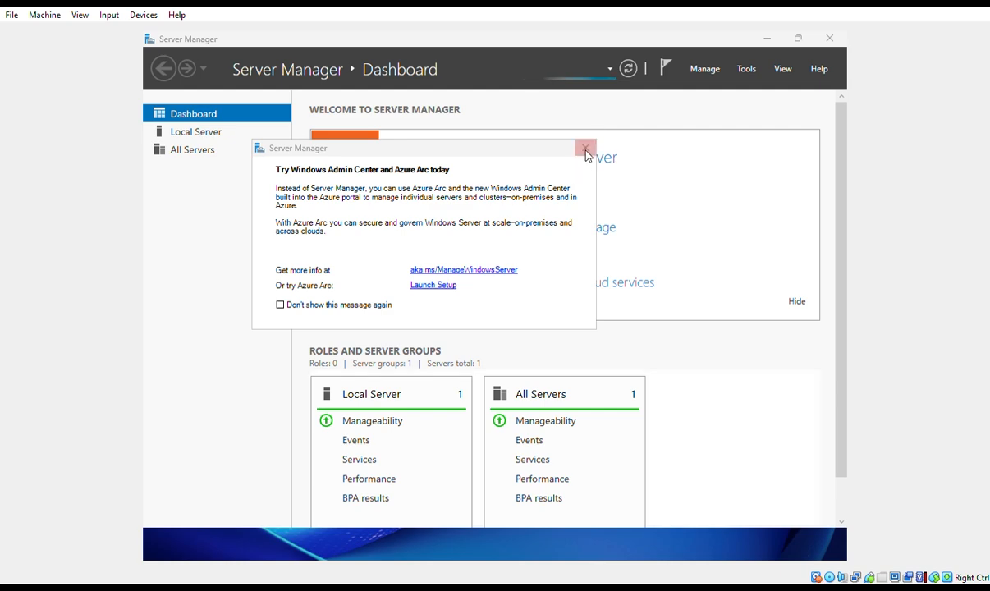
Close the Windows Admin Center promotion, handle the Azure Arc prompt, and refresh the dashboard
{"action": "left_click", "coordinate": [585, 150]}
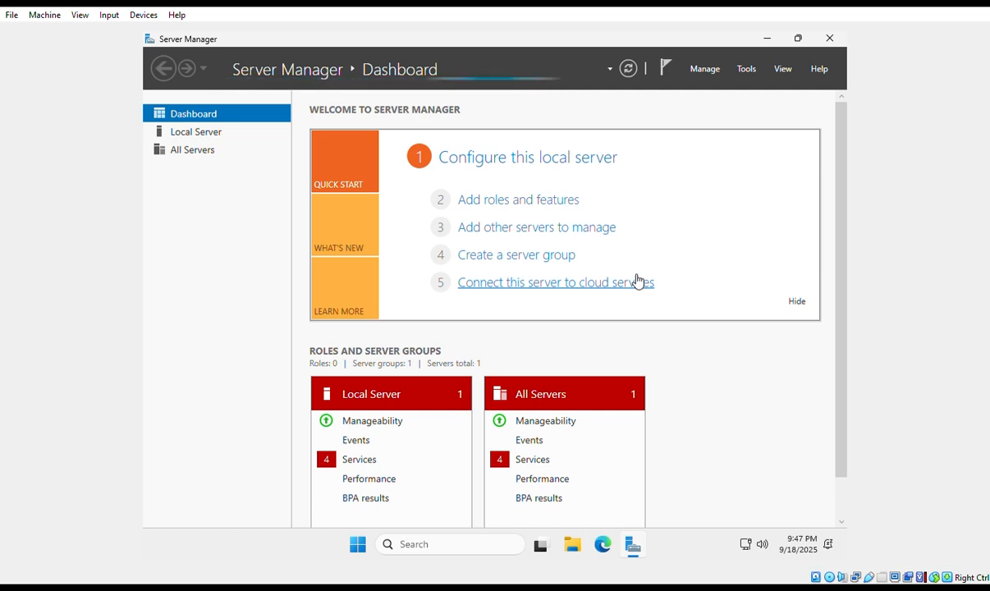
{"action": "left_click", "coordinate": [638, 282]}
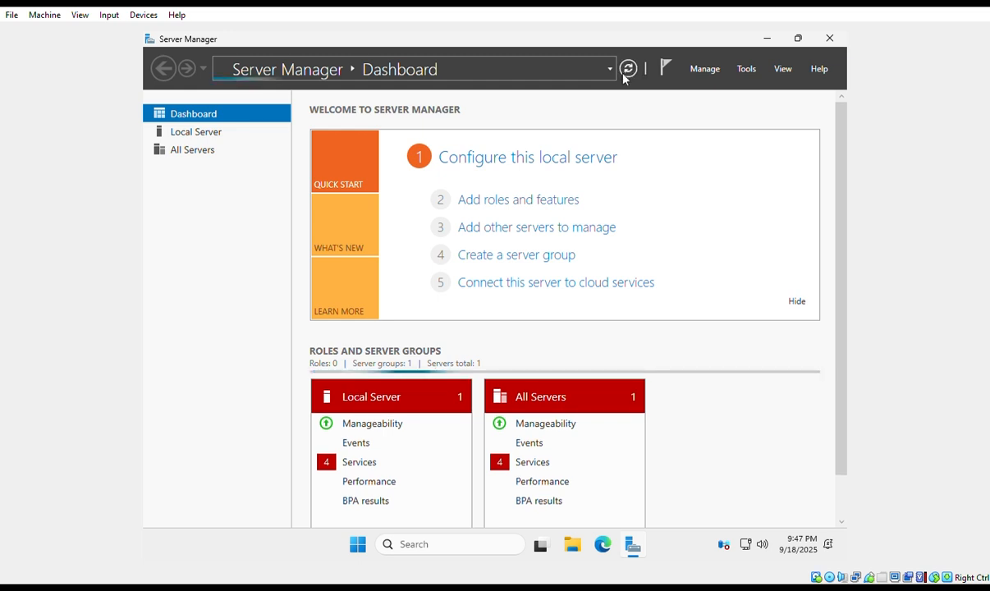
{"action": "left_click", "coordinate": [627, 71]}
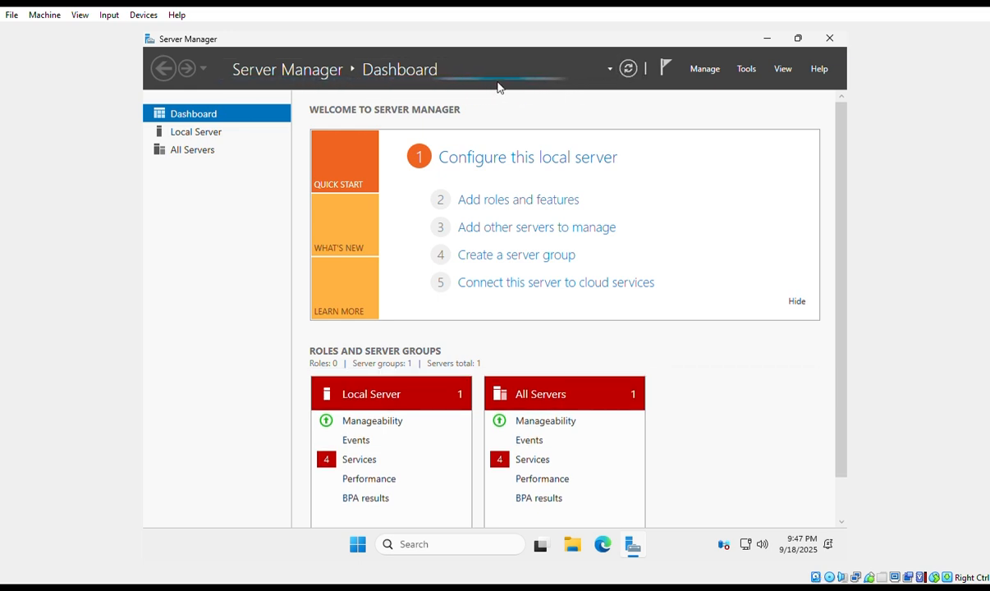